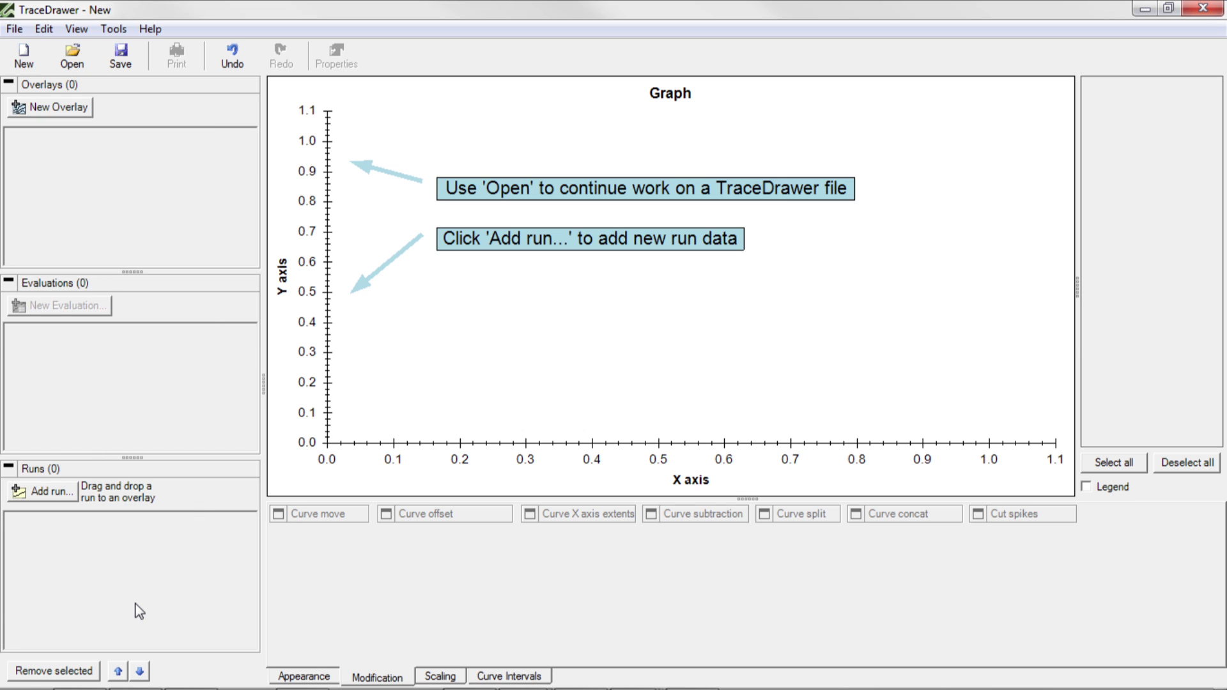
# Step: Load TraceDrawerExample.ltr from C:\TraceDrawer as a new run and confirm its import
pyautogui.click(71, 496)
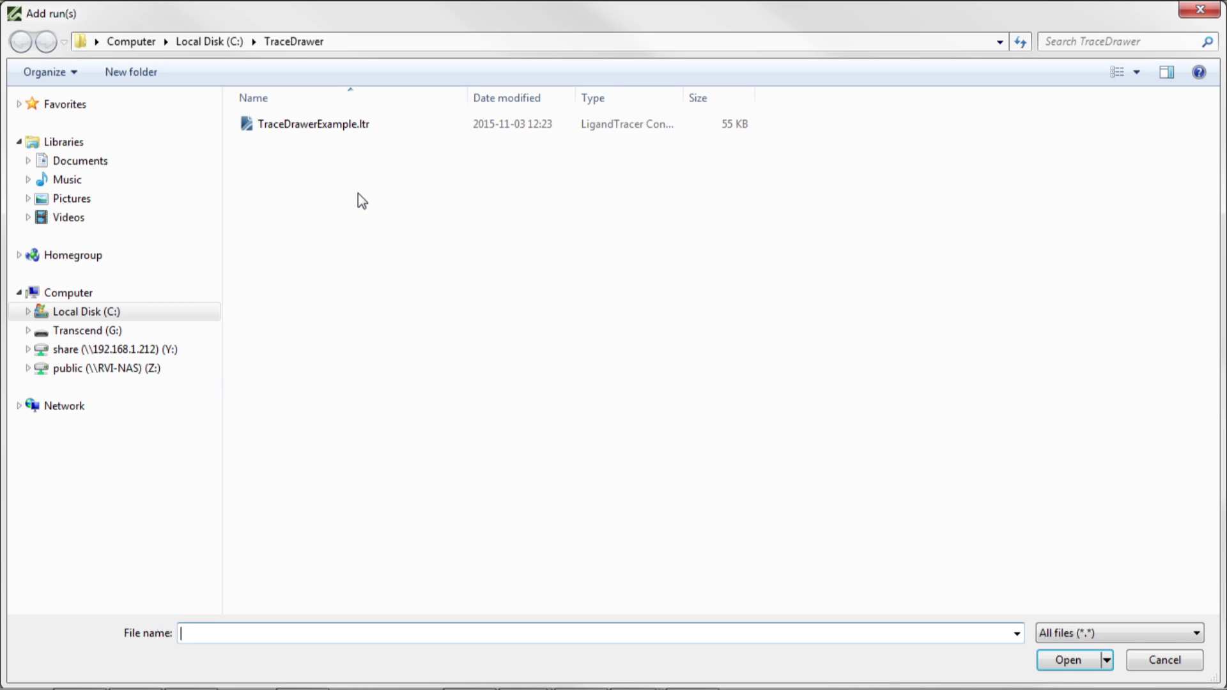
pyautogui.doubleClick(375, 125)
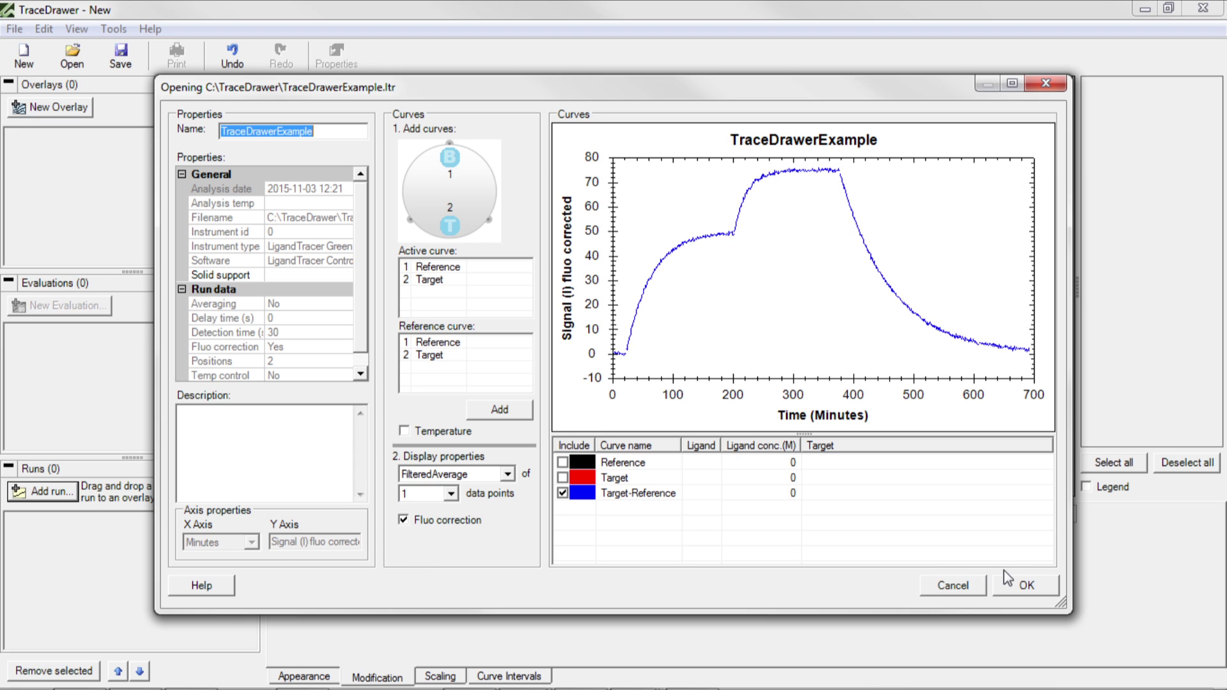
pyautogui.click(1051, 592)
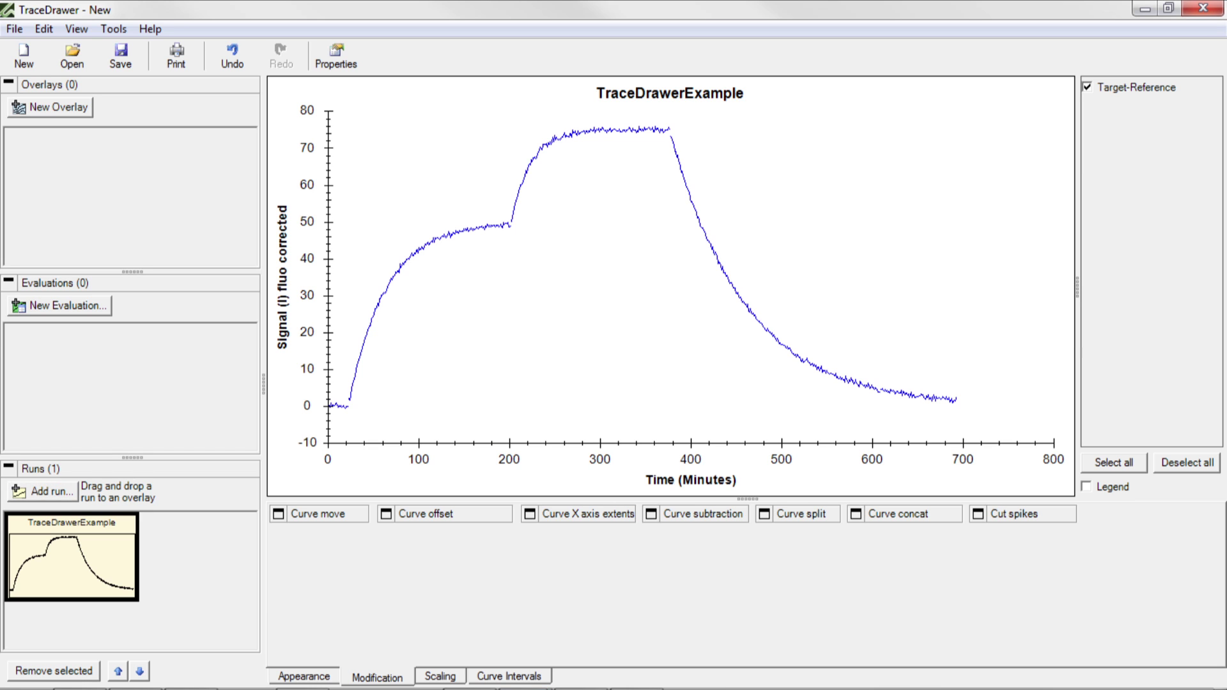
# Step: Create a Kinetics evaluation of the run and shift the first concentration marker toward the curve's rise
pyautogui.rightClick(126, 548)
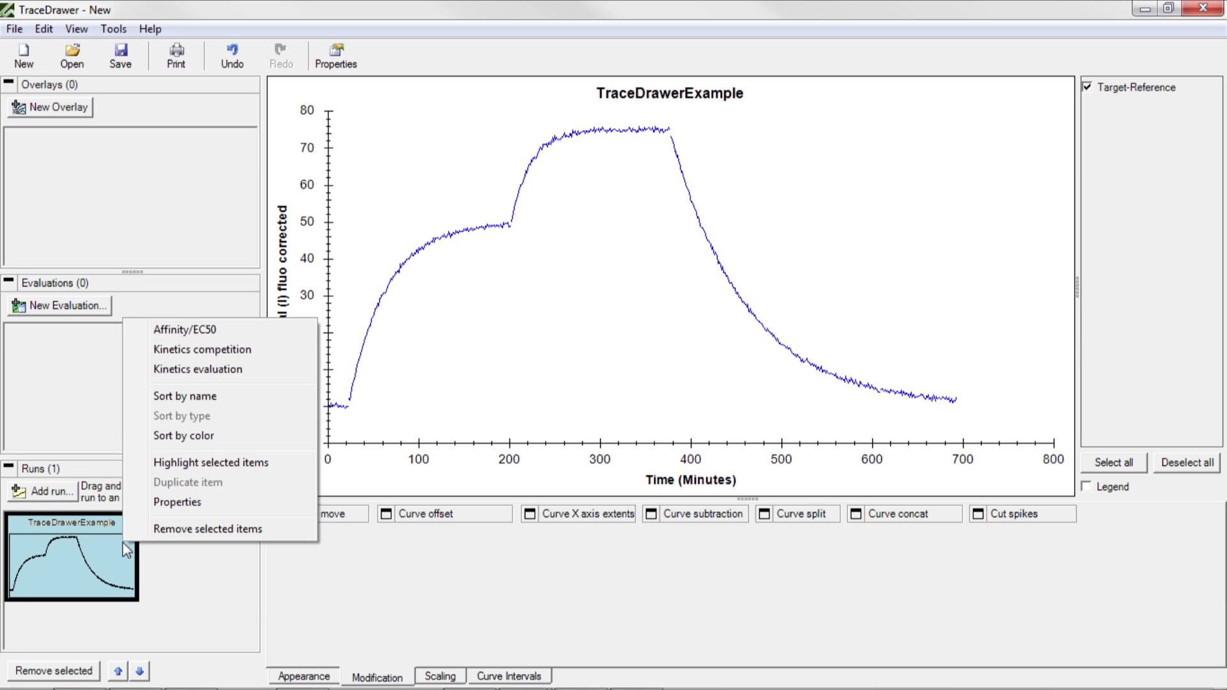
pyautogui.click(262, 369)
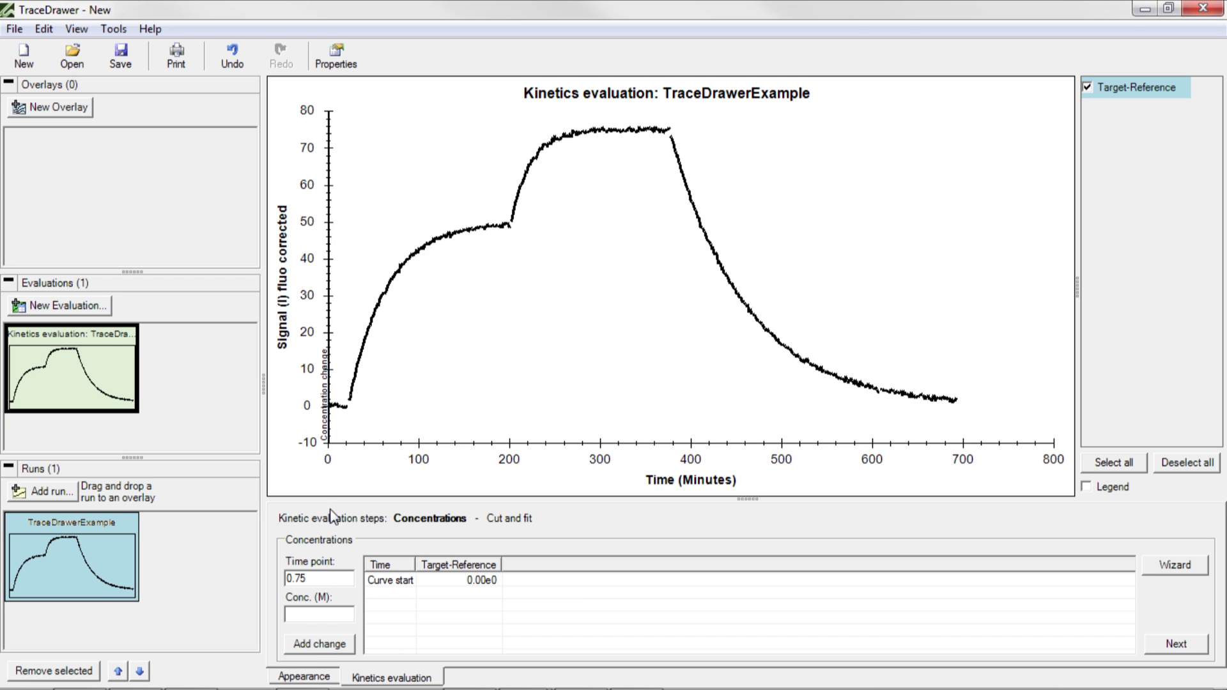
pyautogui.moveTo(326, 397); pyautogui.dragTo(353, 398)
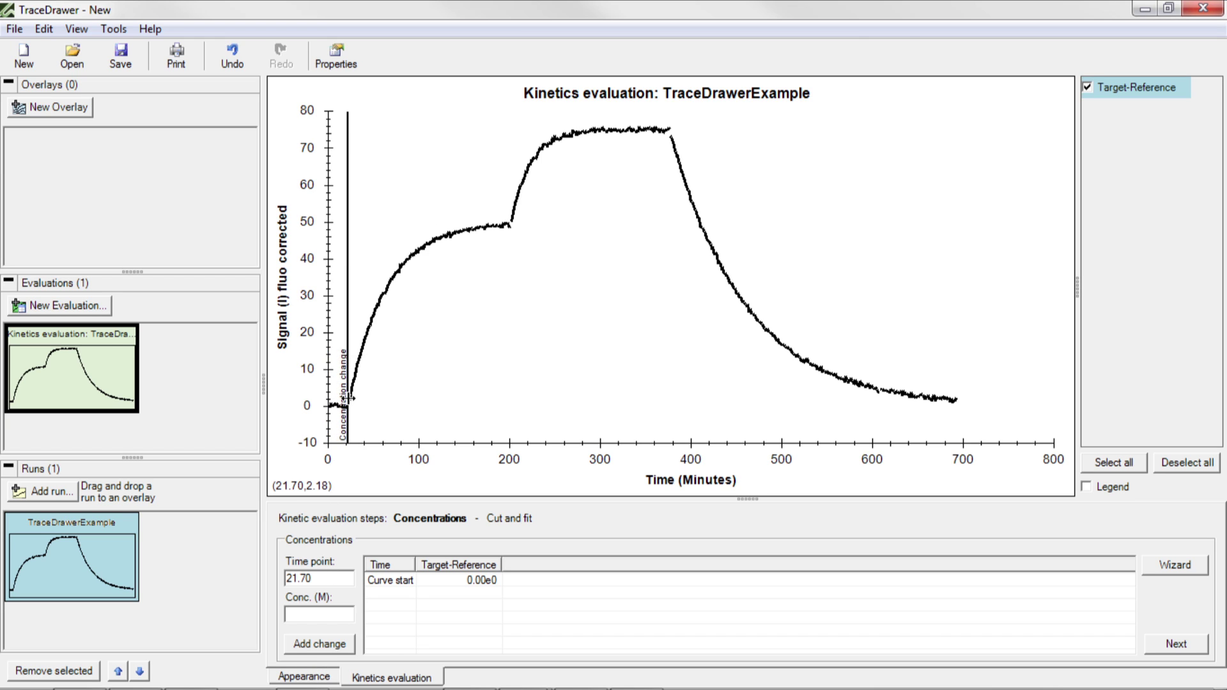
# Step: Add a 1 nM concentration change at 21.70 minutes
pyautogui.click(327, 615)
pyautogui.write('1e-9')
pyautogui.press('BackSpace')
pyautogui.press('BackSpace')
pyautogui.press('BackSpace')
pyautogui.write('n')
pyautogui.click(351, 653)
# Step: Move the marker along the curve and add a 3 nM concentration change at 201.01 minutes
pyautogui.click(349, 288)
pyautogui.moveTo(349, 288); pyautogui.dragTo(510, 285)
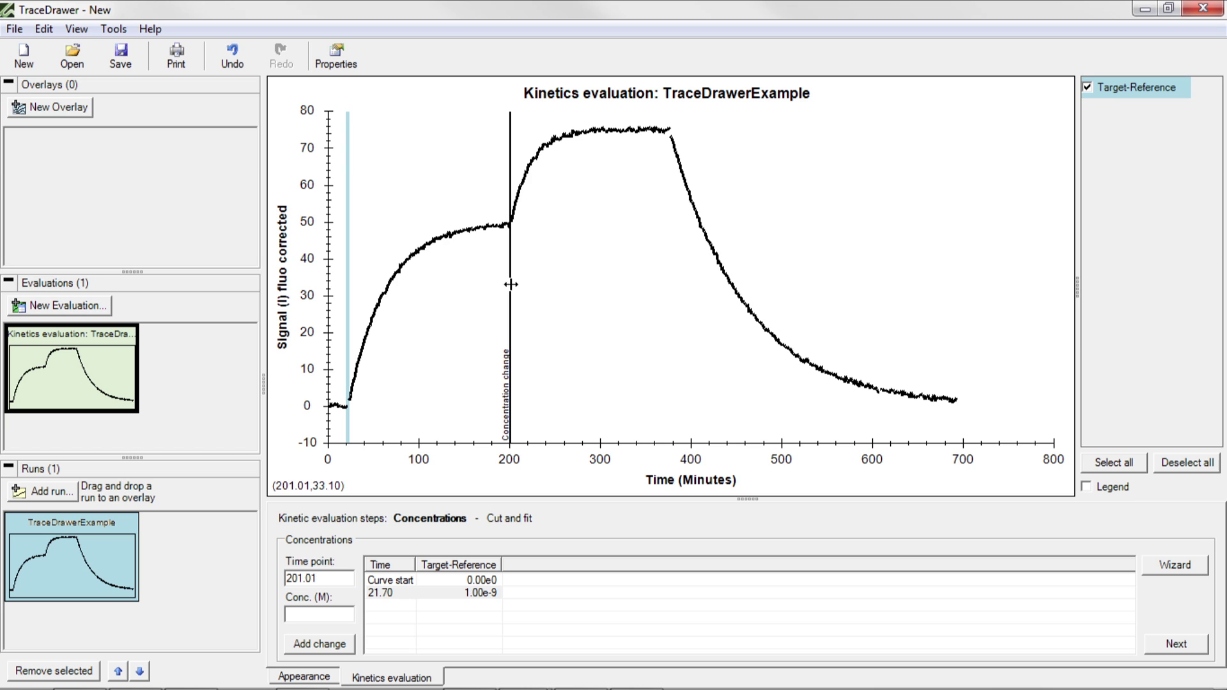
pyautogui.click(343, 614)
pyautogui.write('3n')
pyautogui.click(346, 647)
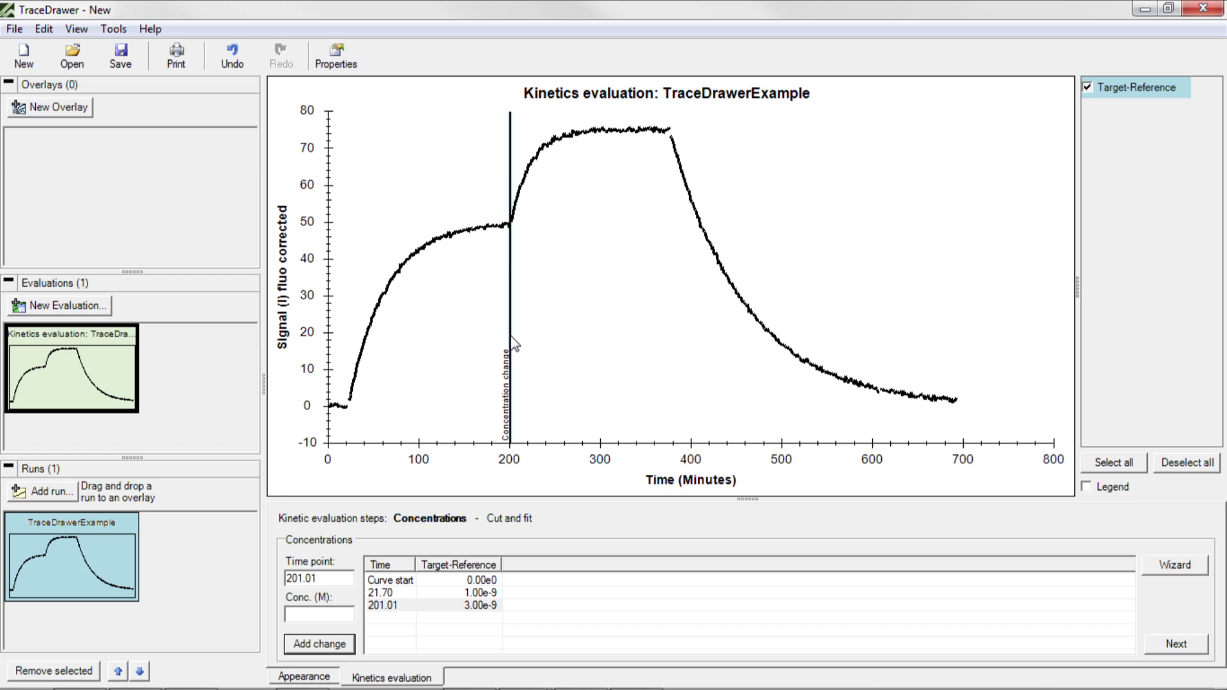
# Step: Add a zero-concentration change at 376.36 minutes and advance to the Cut and fit step
pyautogui.moveTo(538, 332); pyautogui.dragTo(669, 337)
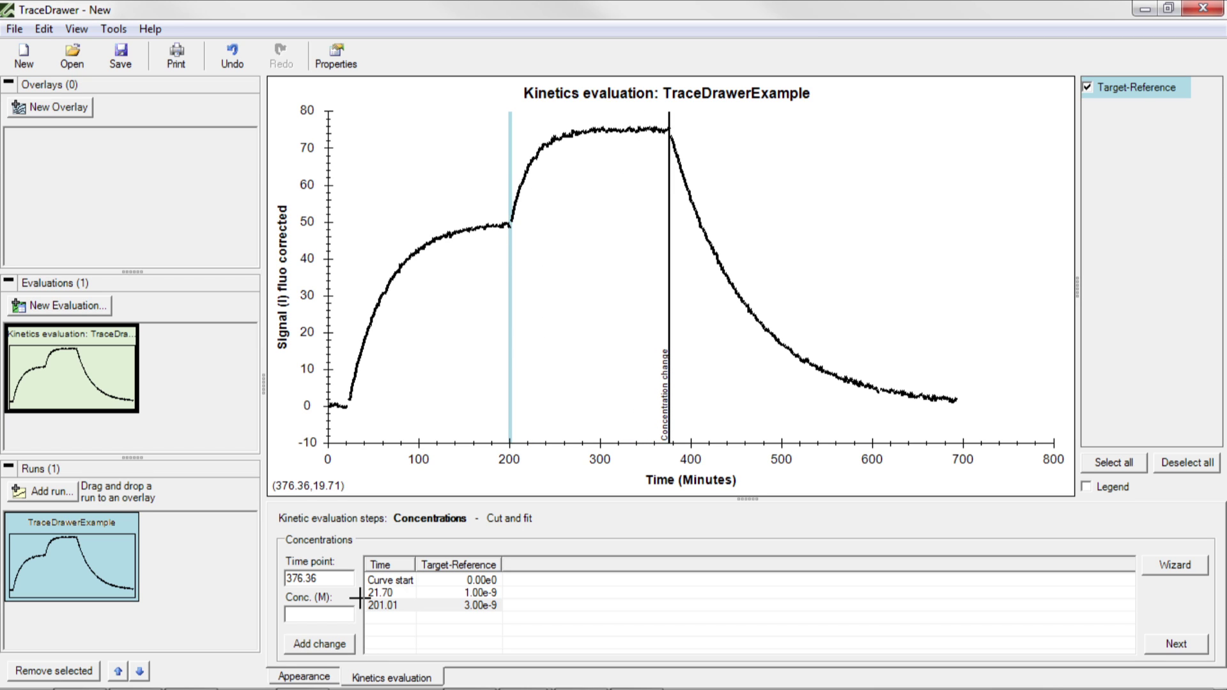
pyautogui.click(334, 616)
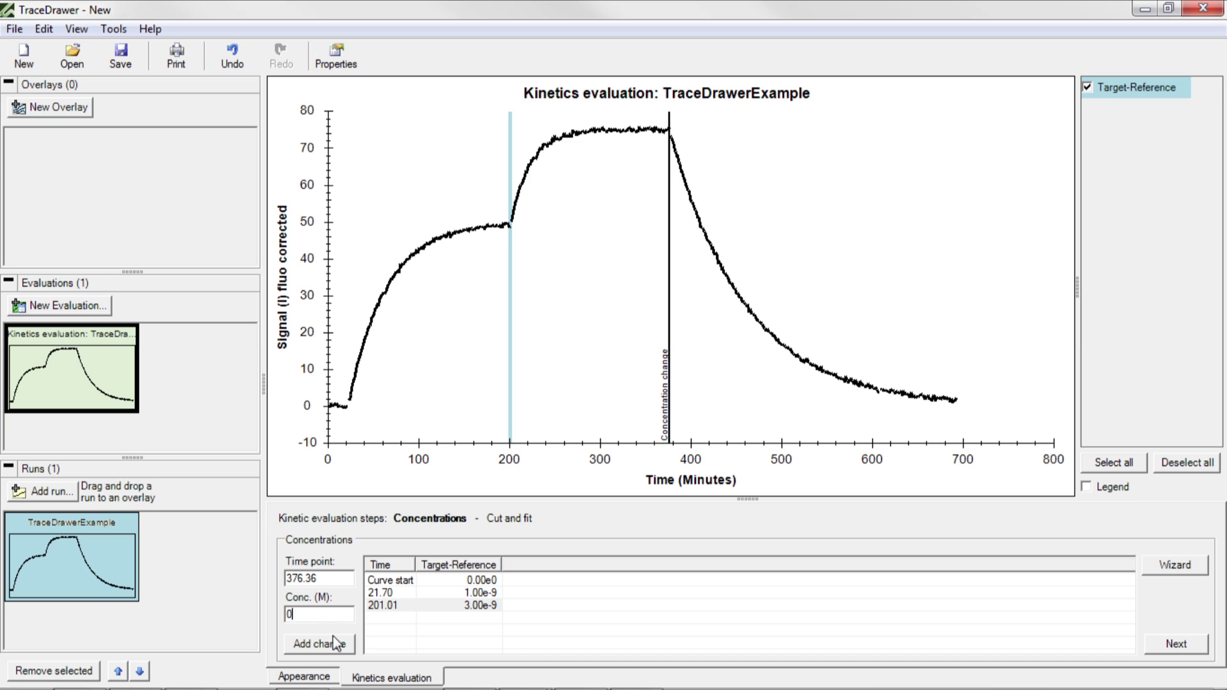
pyautogui.click(340, 647)
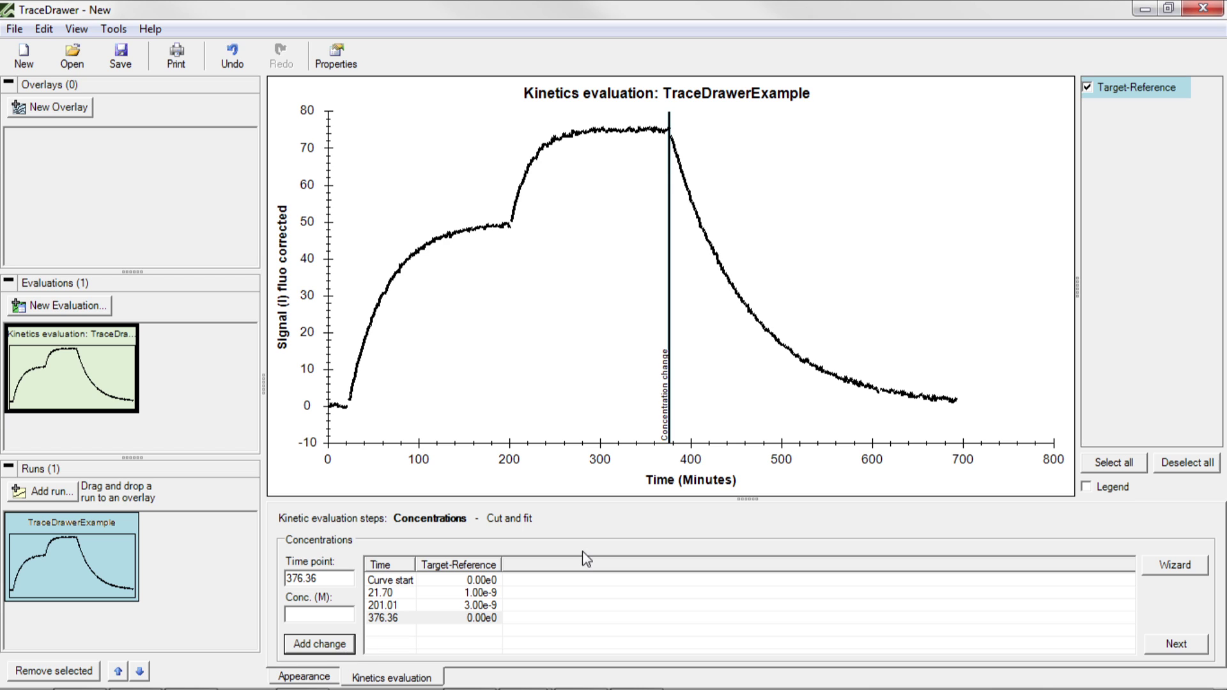
pyautogui.click(1201, 646)
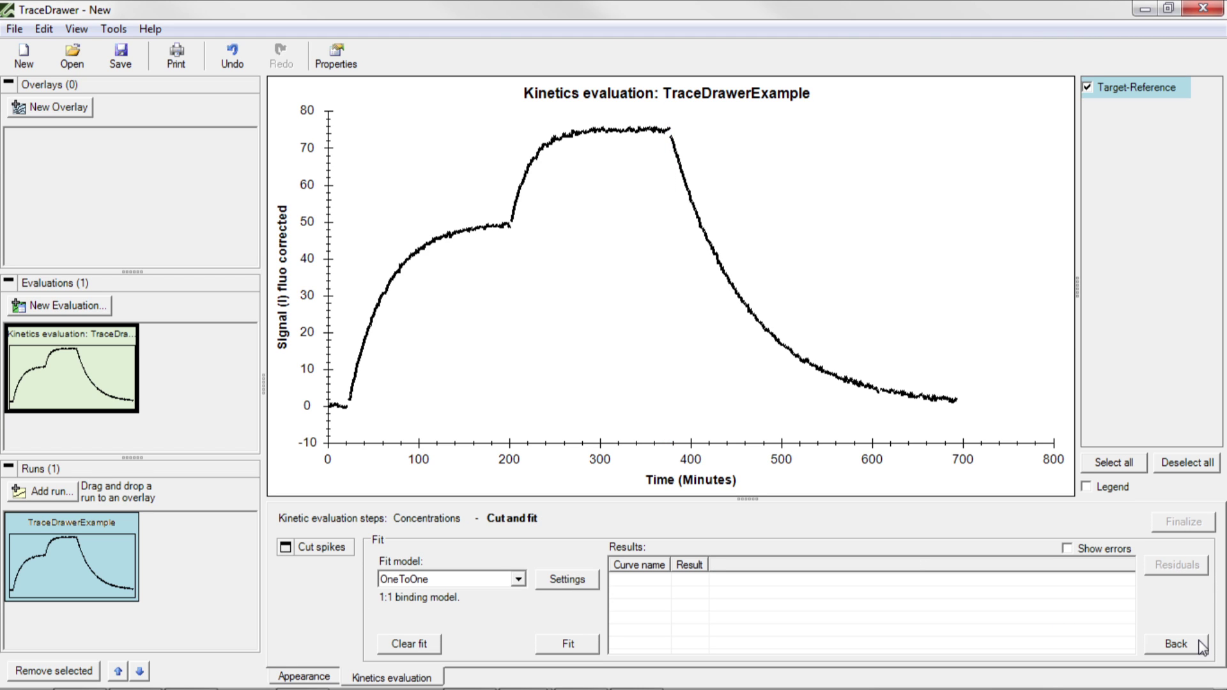
# Step: Fit with the OneToOne model, giving ka 1.94e5, kd 1.98e-4 and KD 1.02e-9, and highlight the fitted curve
pyautogui.click(500, 580)
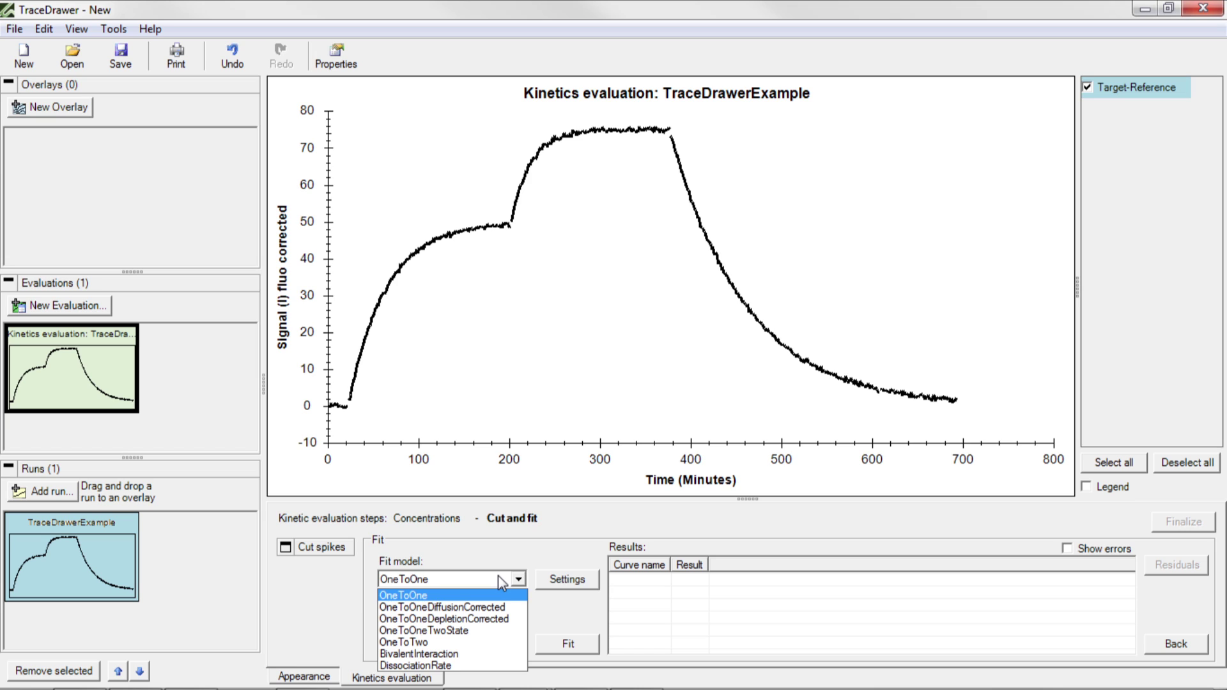
pyautogui.click(499, 576)
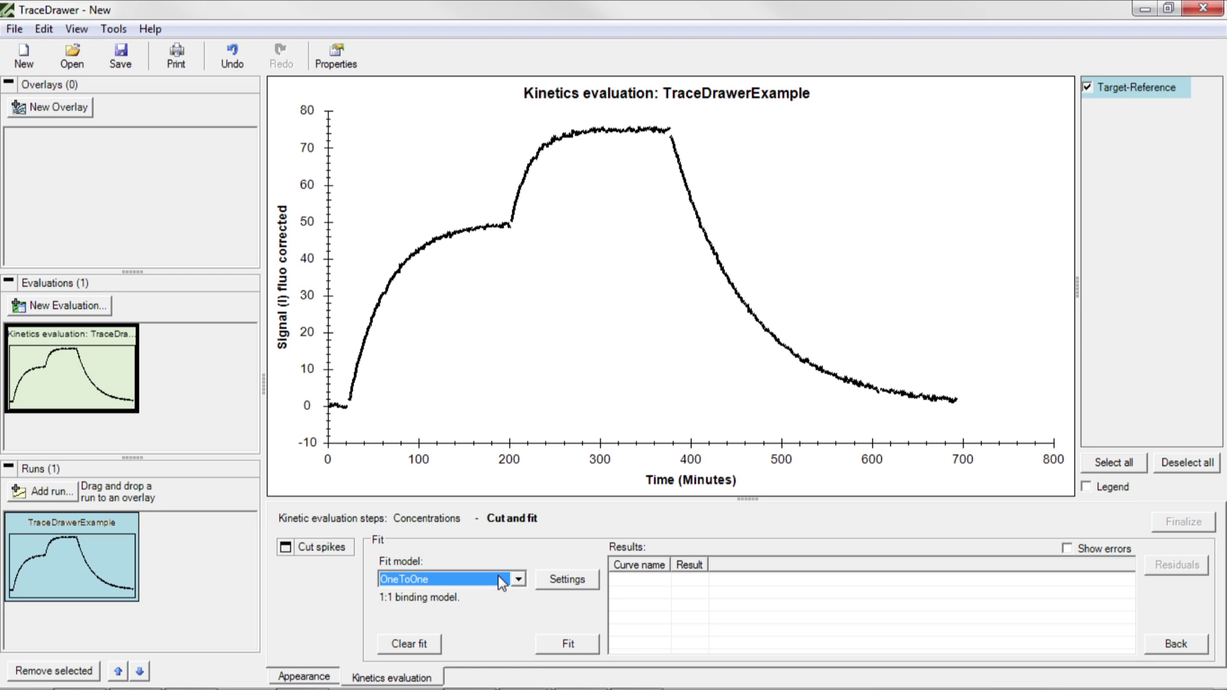
pyautogui.click(594, 649)
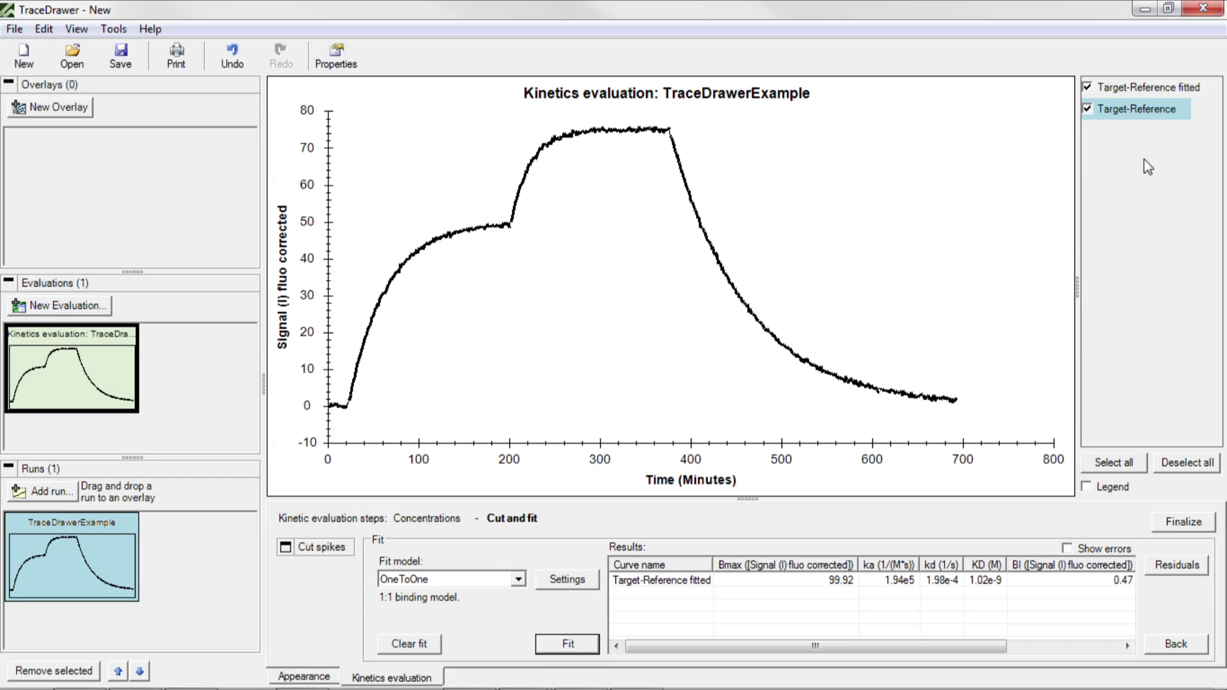
pyautogui.click(1144, 88)
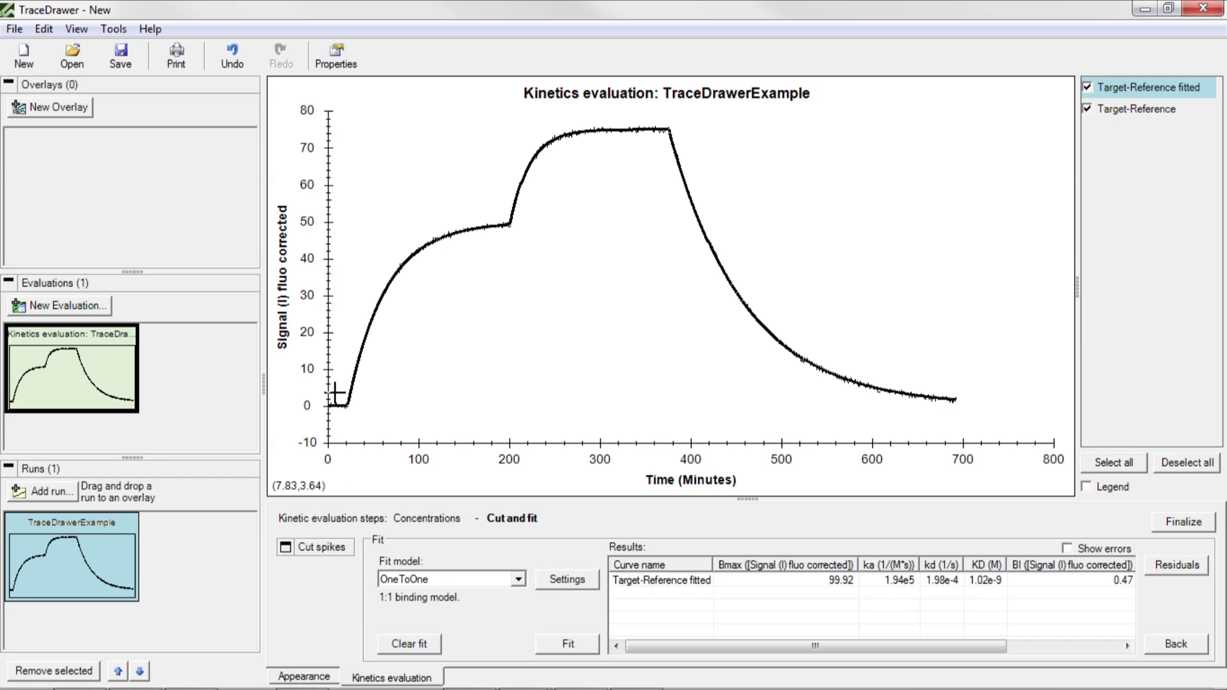
# Step: Show the Fit model list again to review the available models
pyautogui.click(520, 580)
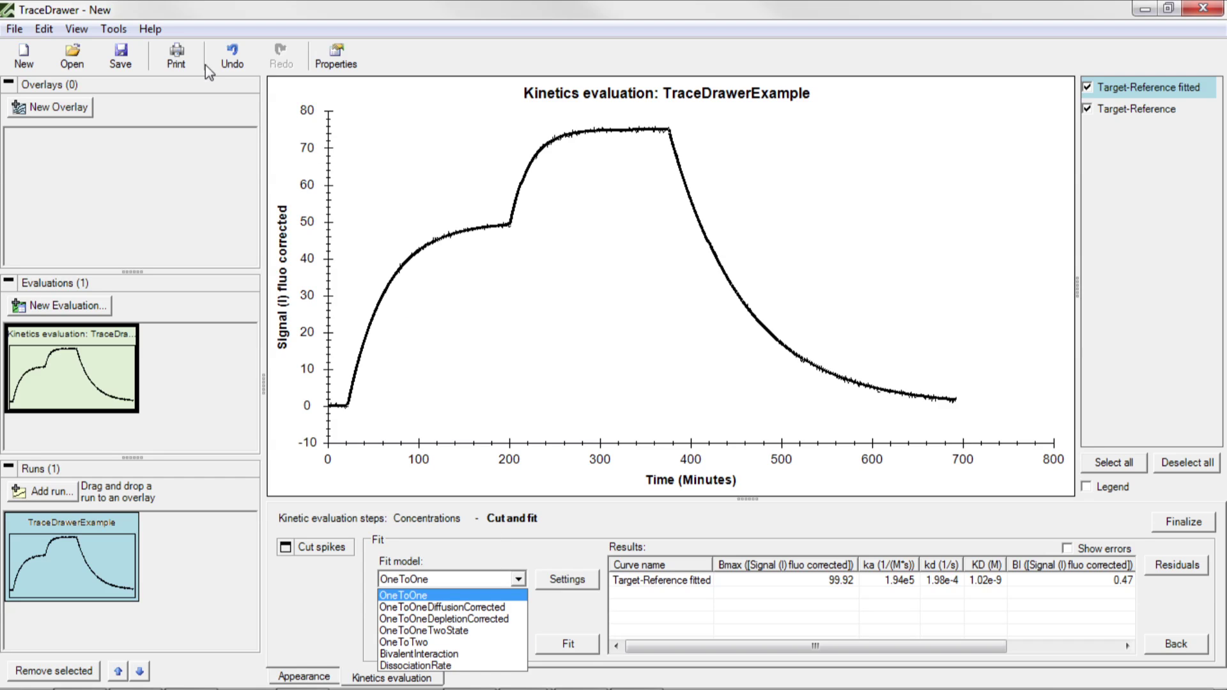
# Step: Close the fit model list, keeping OneToOne, and open TraceDrawer's Help from the Help menu
pyautogui.click(160, 33)
pyautogui.click(157, 32)
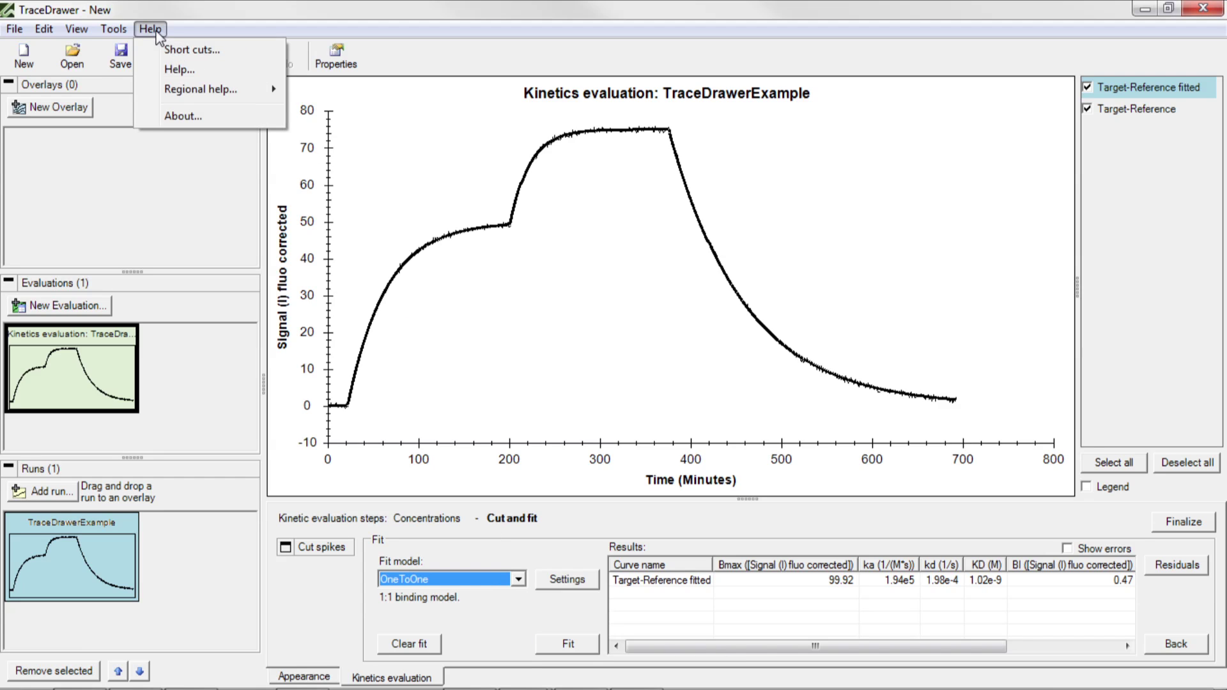
pyautogui.click(182, 71)
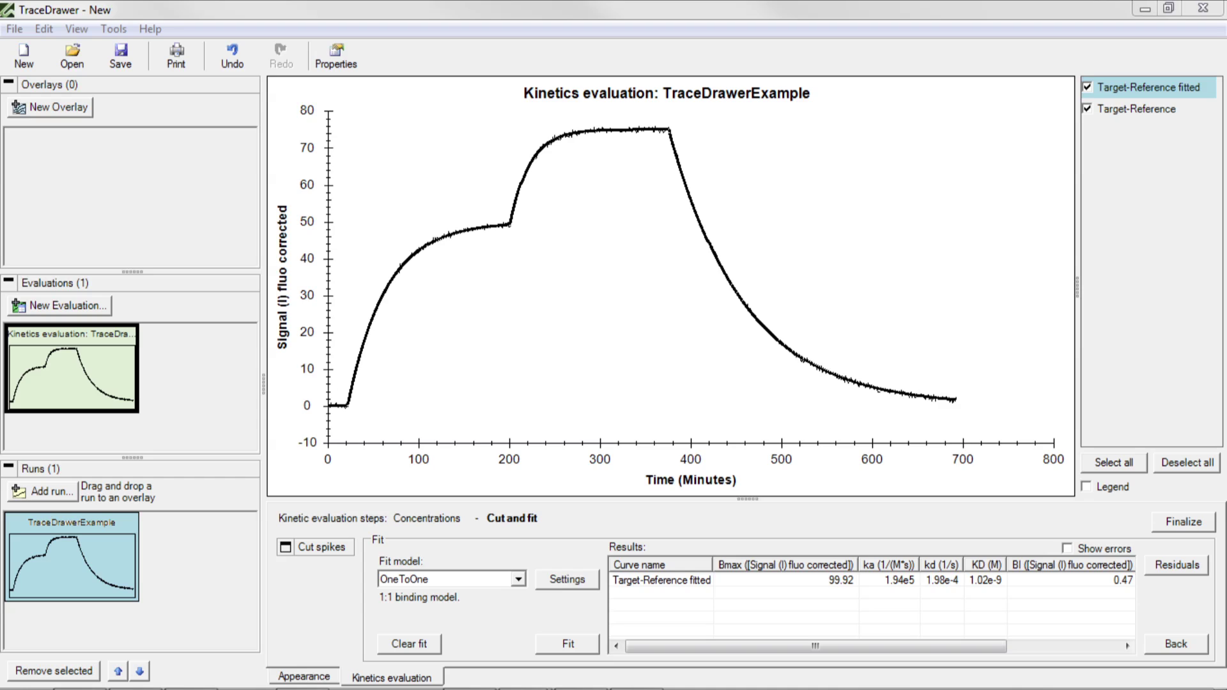